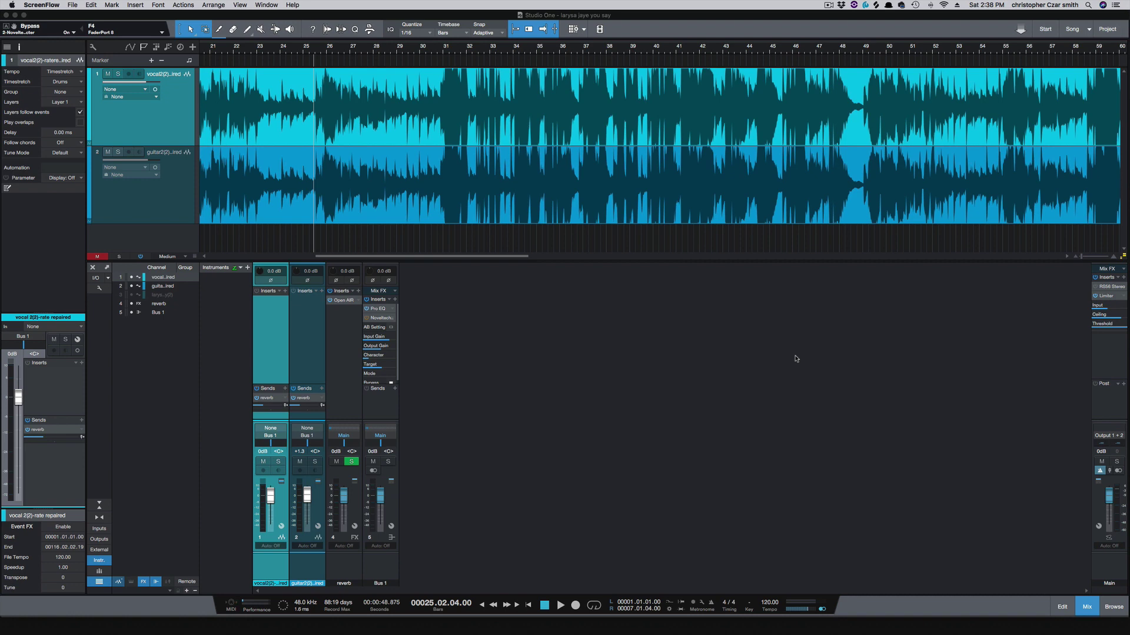
# - Open the Noveltech Character plug-in from the inserts on Bus 1
pyautogui.click(388, 319)
pyautogui.click(388, 321)
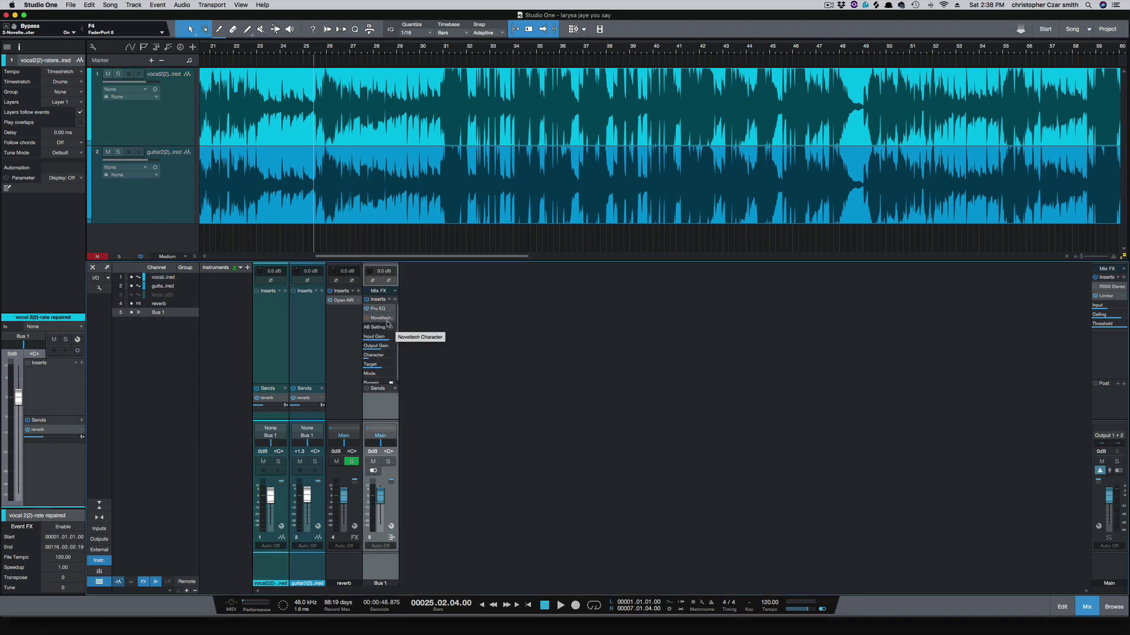
pyautogui.click(388, 320)
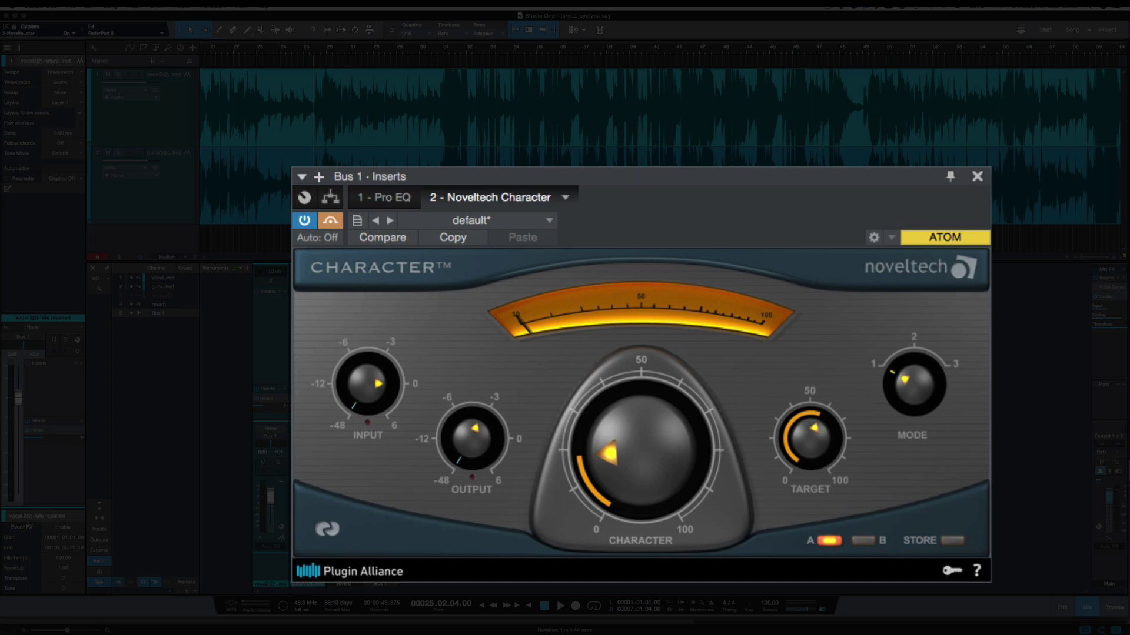
# - Sweep the Character plug-in's Target control through its range, finishing at 100, and set Mode to 2
pyautogui.moveTo(812, 449); pyautogui.dragTo(816, 460)
pyautogui.moveTo(809, 438); pyautogui.dragTo(845, 571)
pyautogui.moveTo(799, 386); pyautogui.dragTo(799, 347)
pyautogui.moveTo(810, 434); pyautogui.dragTo(818, 302)
pyautogui.click(918, 370)
# - Play the song from the start with the Character plug-in bypassed and lower Target to 0
pyautogui.click(331, 221)
pyautogui.press(',')
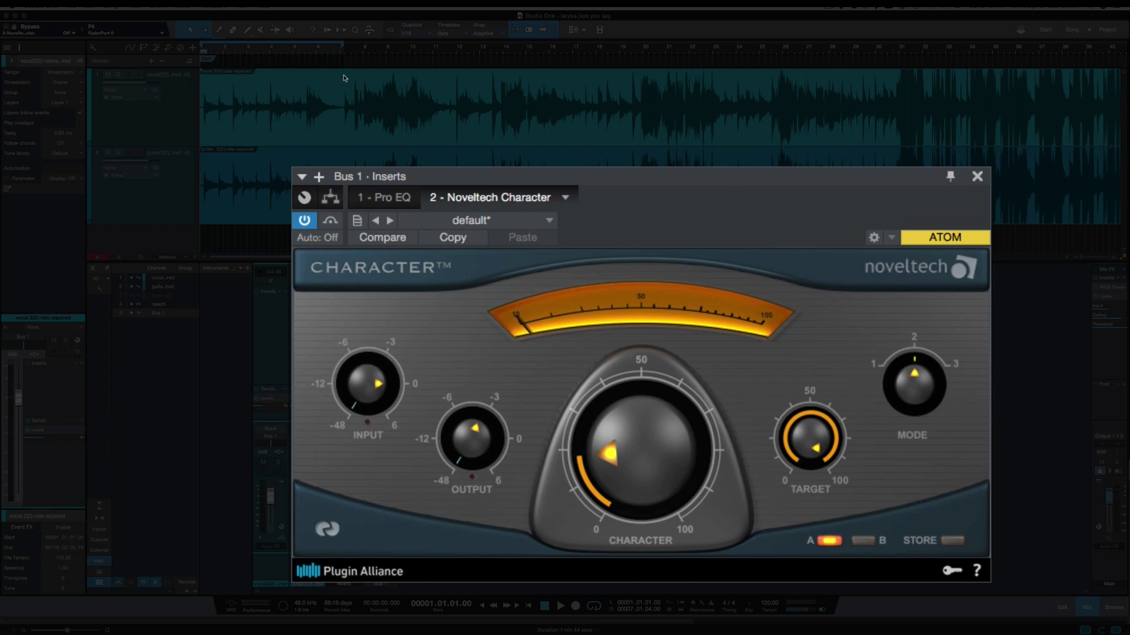
pyautogui.click(331, 221)
pyautogui.press('space')
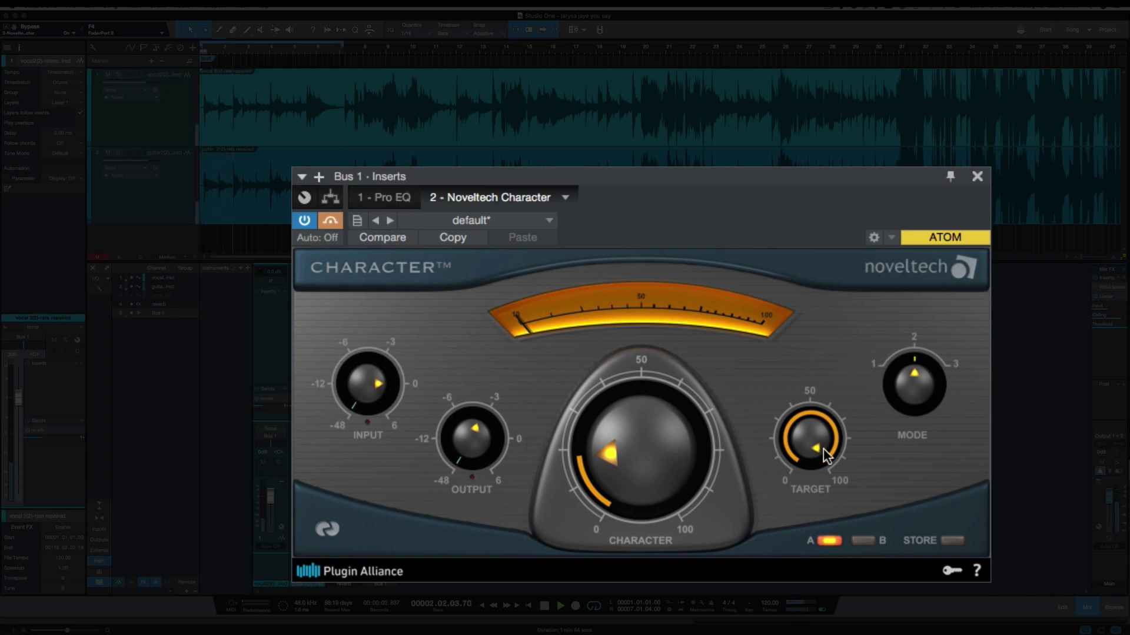
pyautogui.moveTo(822, 455); pyautogui.dragTo(824, 506)
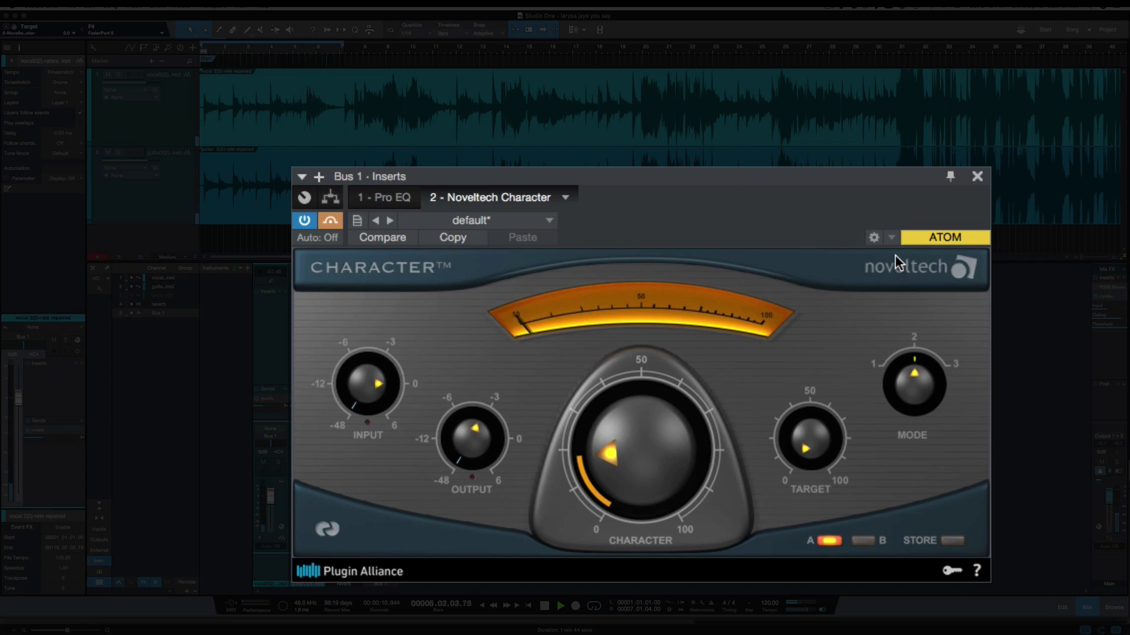
# - Take the plug-in out of bypass during playback, adjust Output, and raise Character to 50 and Target to about 10
pyautogui.click(329, 224)
pyautogui.moveTo(622, 444); pyautogui.dragTo(620, 418)
pyautogui.moveTo(466, 457); pyautogui.dragTo(459, 407)
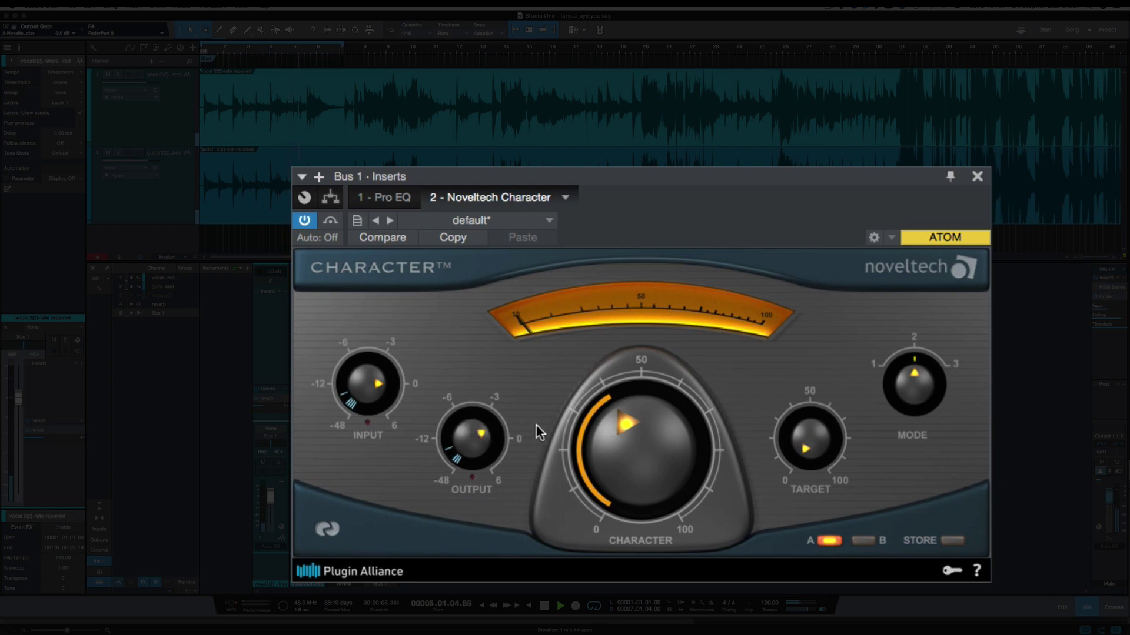
pyautogui.moveTo(630, 431); pyautogui.dragTo(633, 417)
pyautogui.moveTo(807, 421)
pyautogui.mouseDown()
pyautogui.moveTo(807, 433)
pyautogui.moveTo(798, 408)
pyautogui.mouseUp()
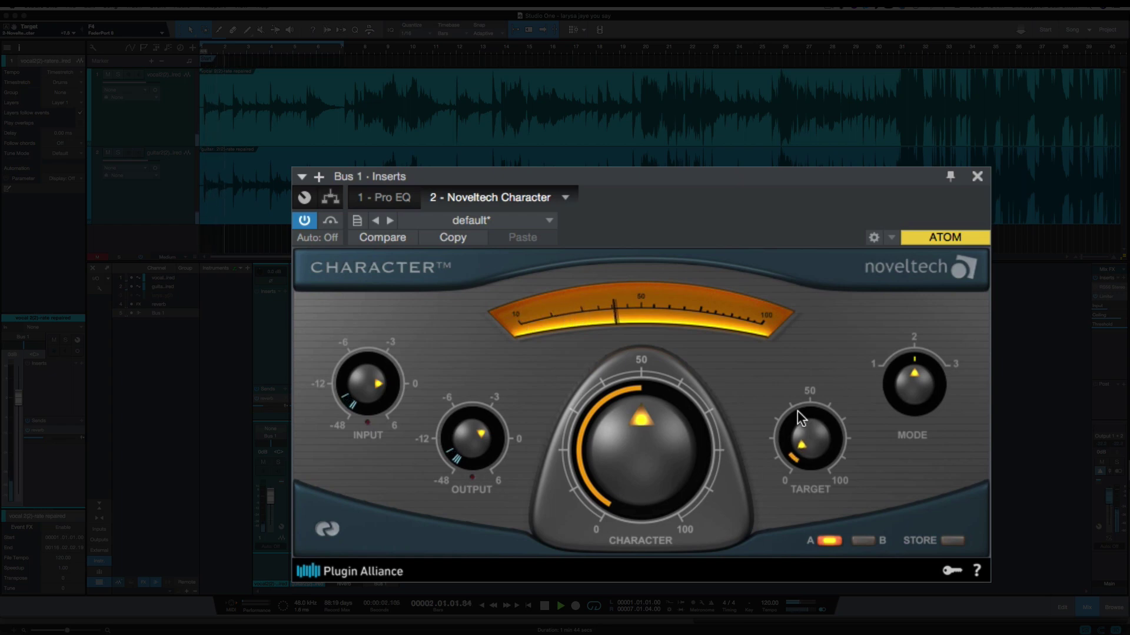
# - Set Character to about 33, Target to about 30 and Output to about -3.9 dB
pyautogui.moveTo(605, 444); pyautogui.dragTo(596, 459)
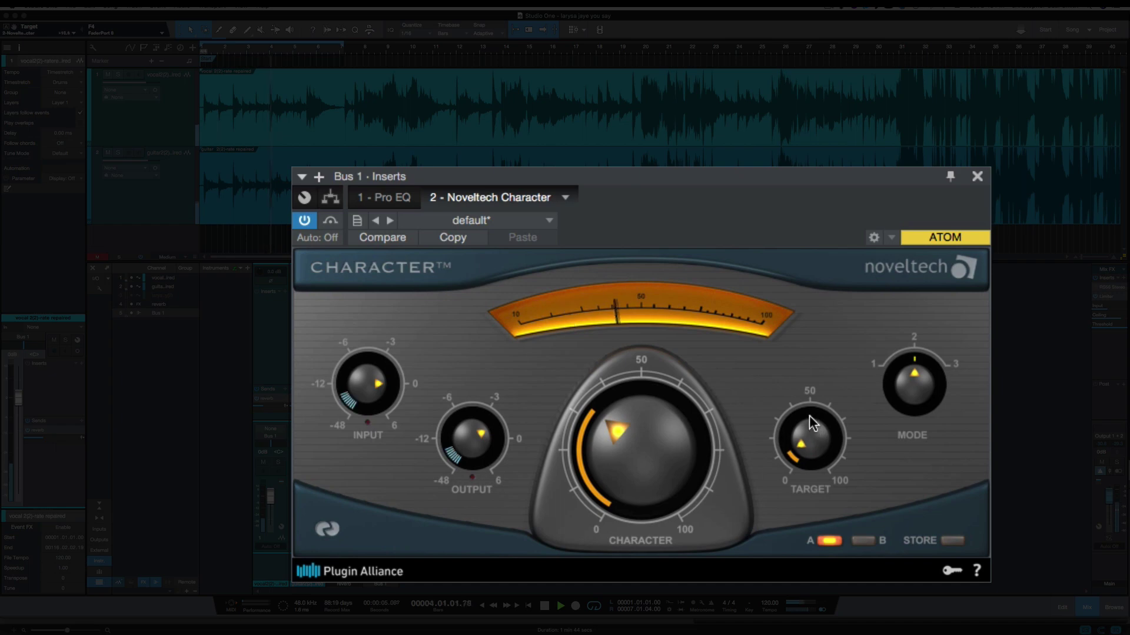
pyautogui.moveTo(809, 411); pyautogui.dragTo(804, 395)
pyautogui.moveTo(474, 435); pyautogui.dragTo(474, 433)
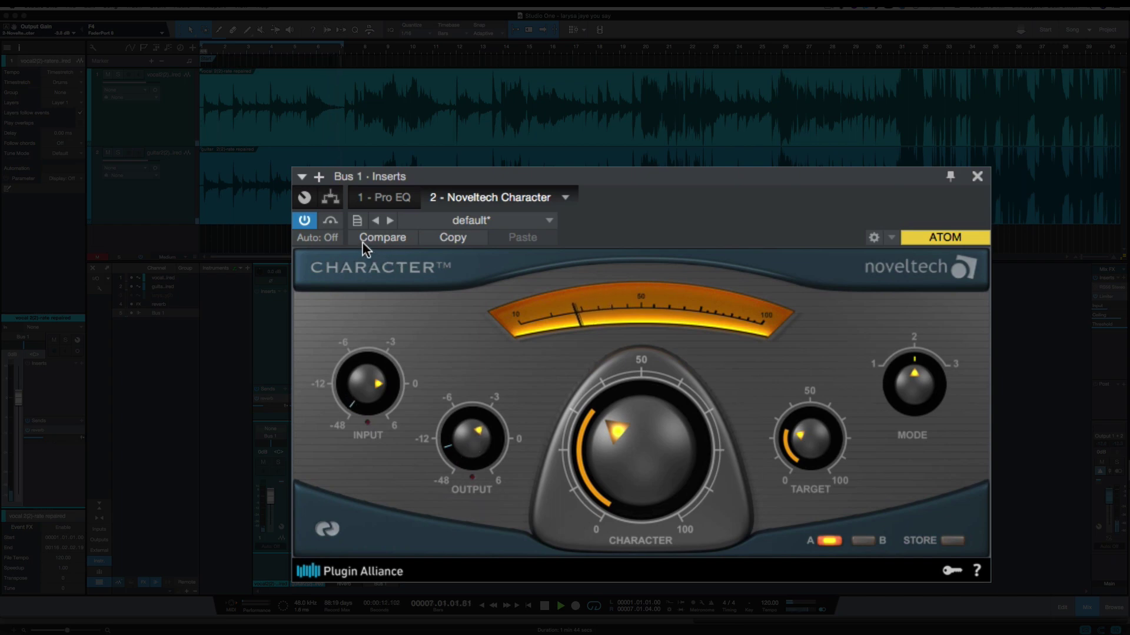
# - Compare the sound against bypass, raise Character to about 40, and stop playback
pyautogui.click(331, 222)
pyautogui.click(329, 221)
pyautogui.moveTo(658, 432); pyautogui.dragTo(659, 426)
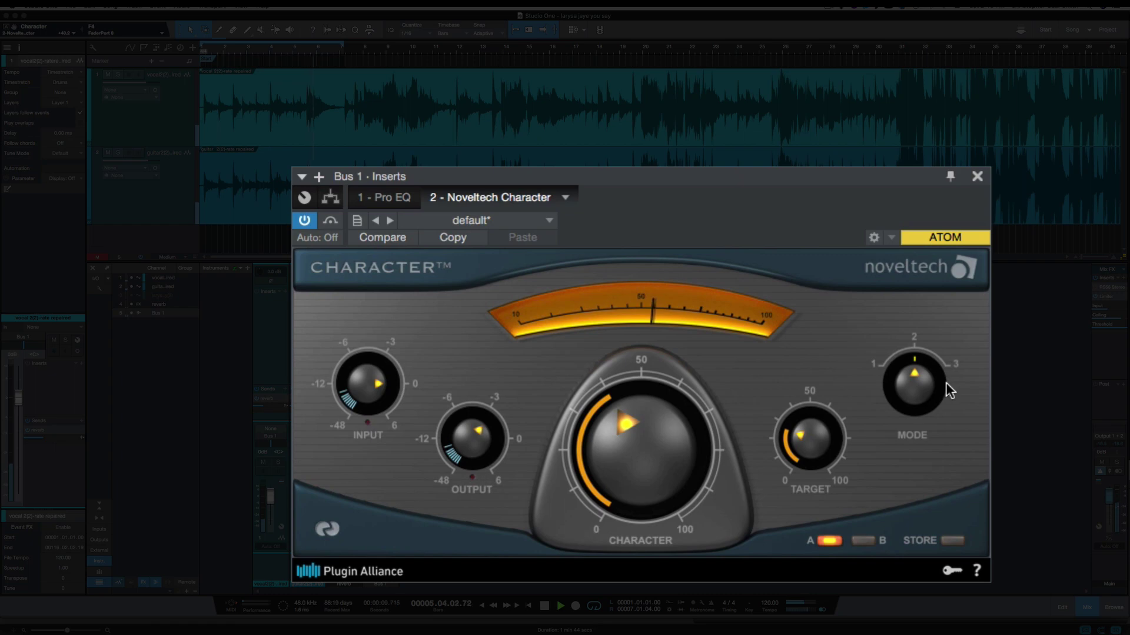
pyautogui.press('space')
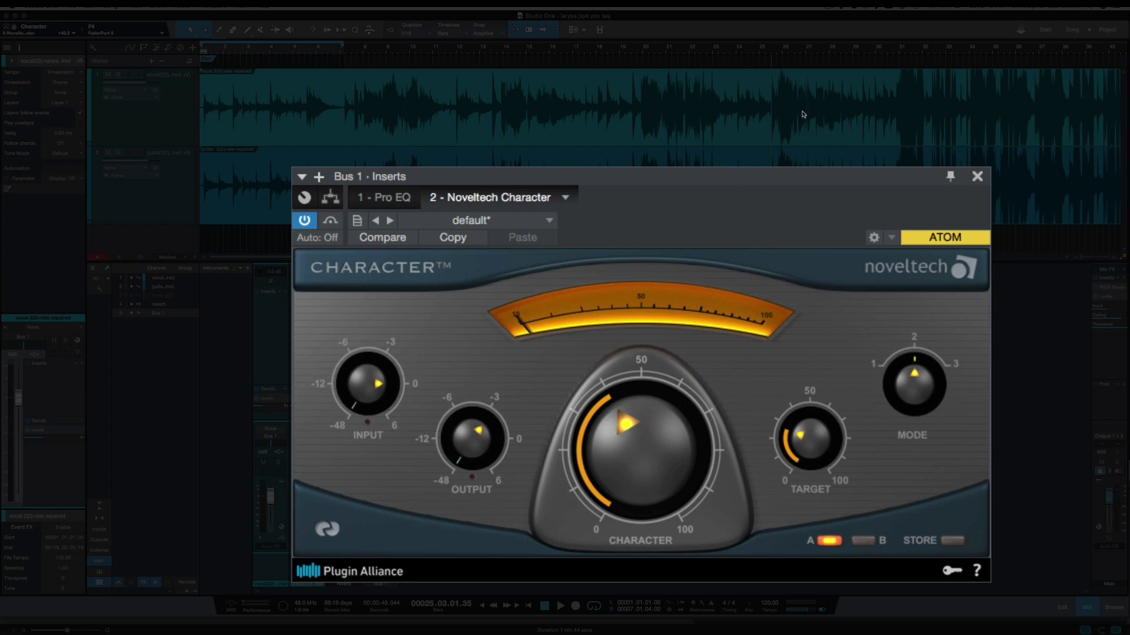
# - Bypass the Character plug-in and review the Pro EQ settings on Bus 1 before returning to Character
pyautogui.hscroll(5, 806, 156)
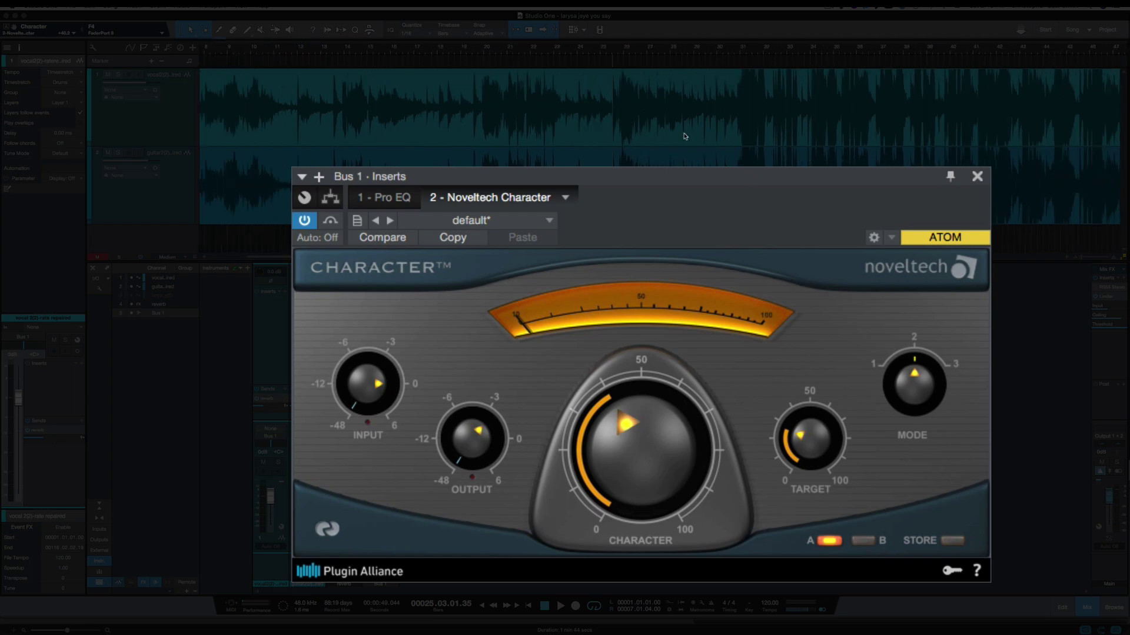
pyautogui.click(331, 219)
pyautogui.press('space')
pyautogui.click(383, 197)
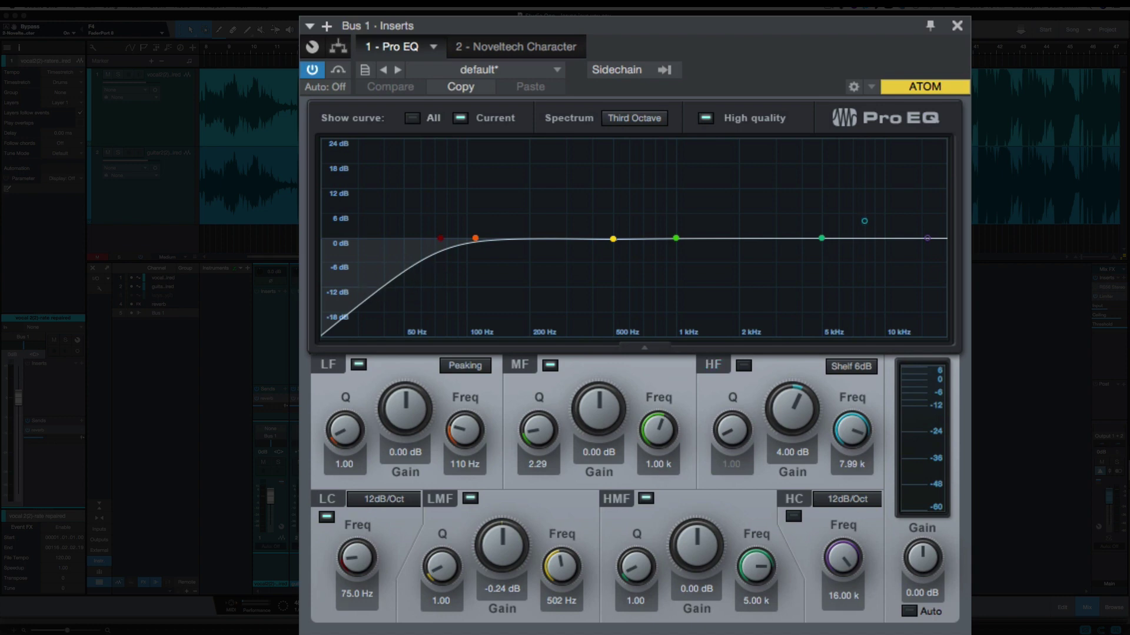
pyautogui.click(516, 46)
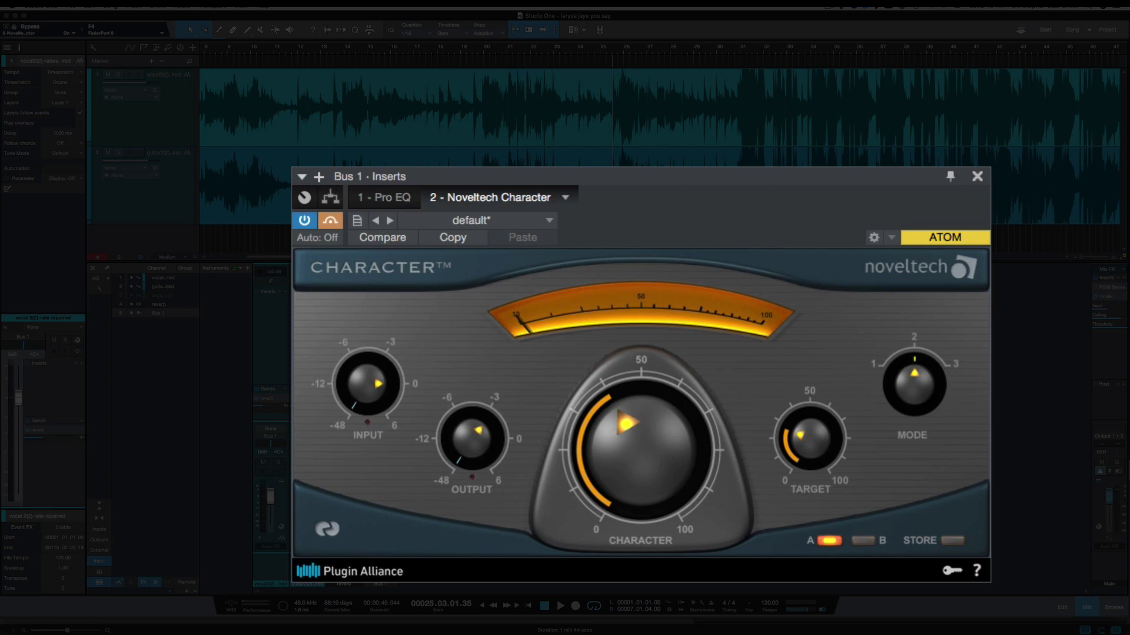
# - Select about bars 25 to 37 across both tracks and set that selection as the loop range
pyautogui.press('space')
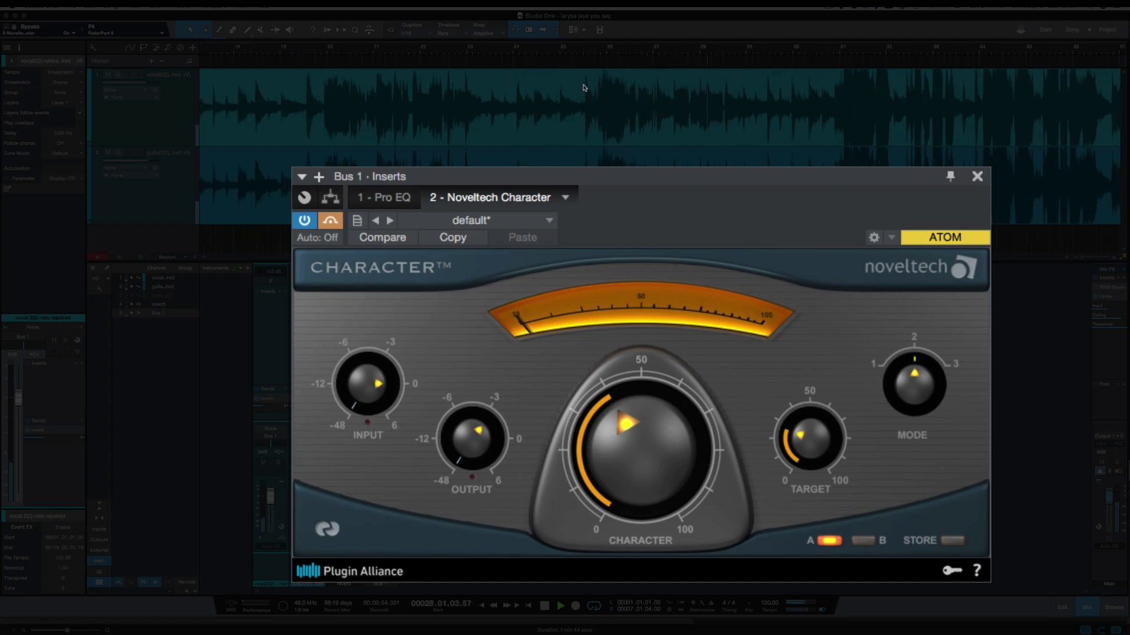
pyautogui.moveTo(583, 87); pyautogui.dragTo(903, 170)
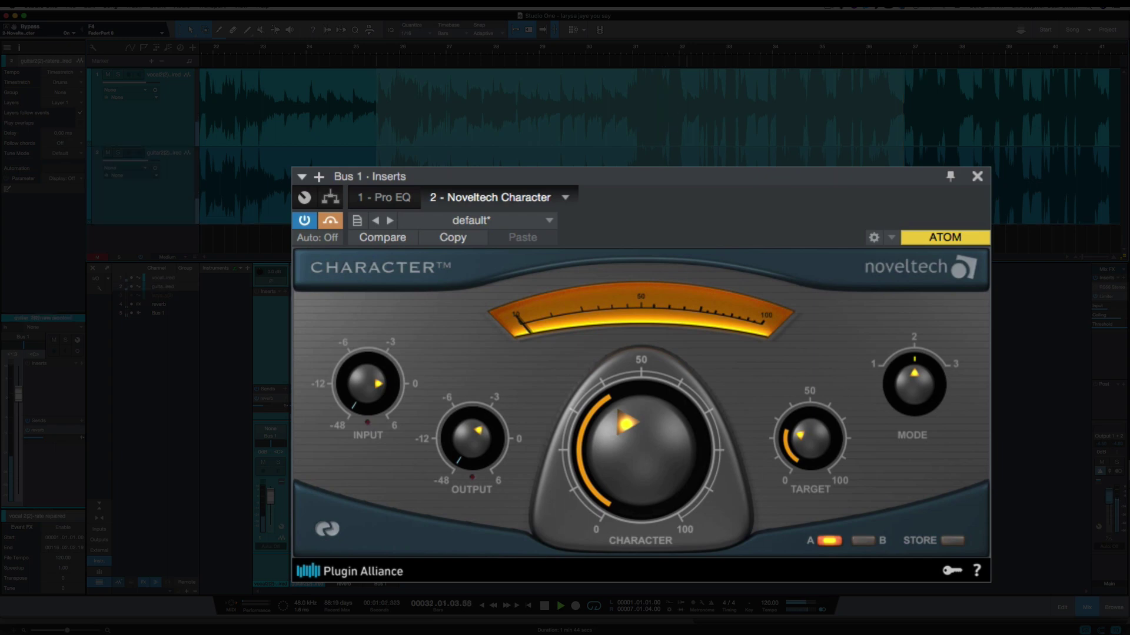
pyautogui.press('p')
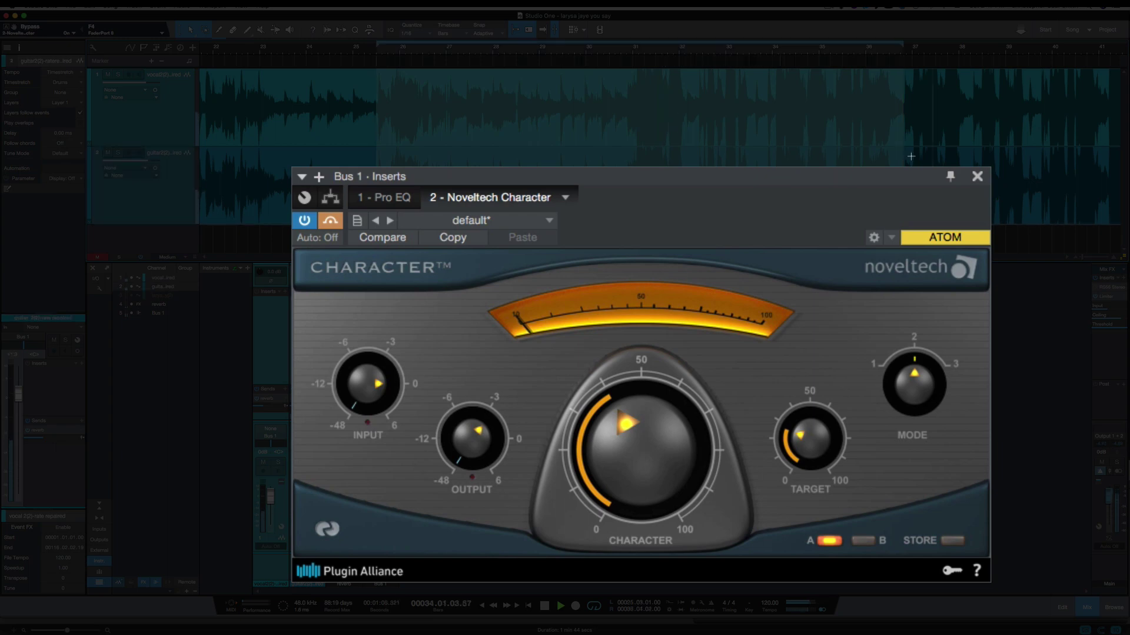
pyautogui.keyDown('shift'); pyautogui.click(353, 100); pyautogui.keyUp('shift')
pyautogui.press('p')
pyautogui.press('space')
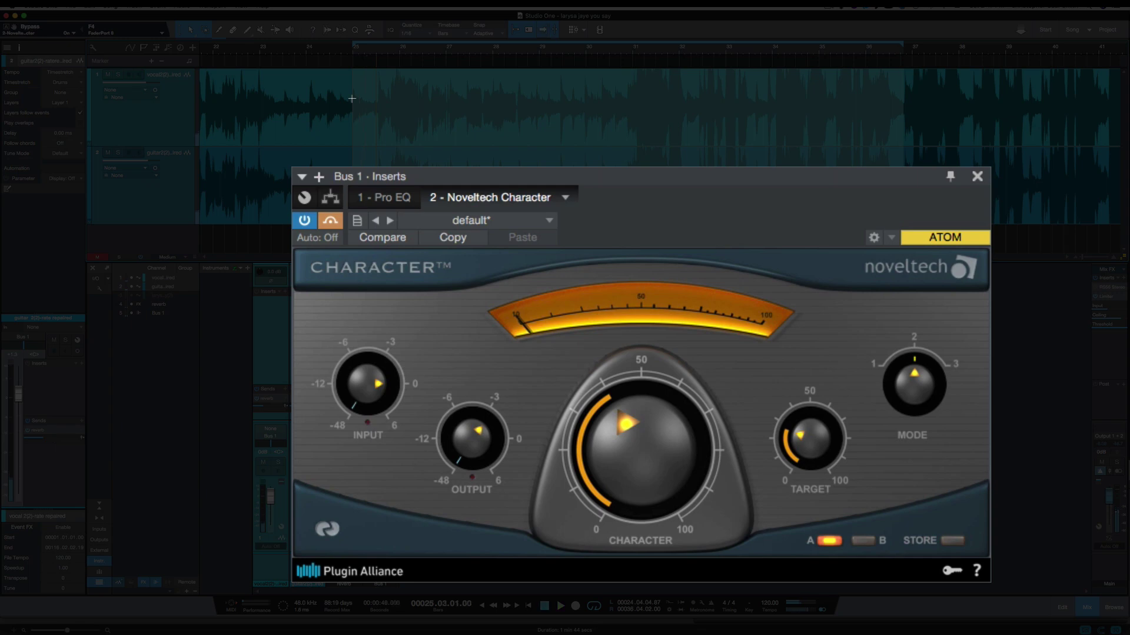
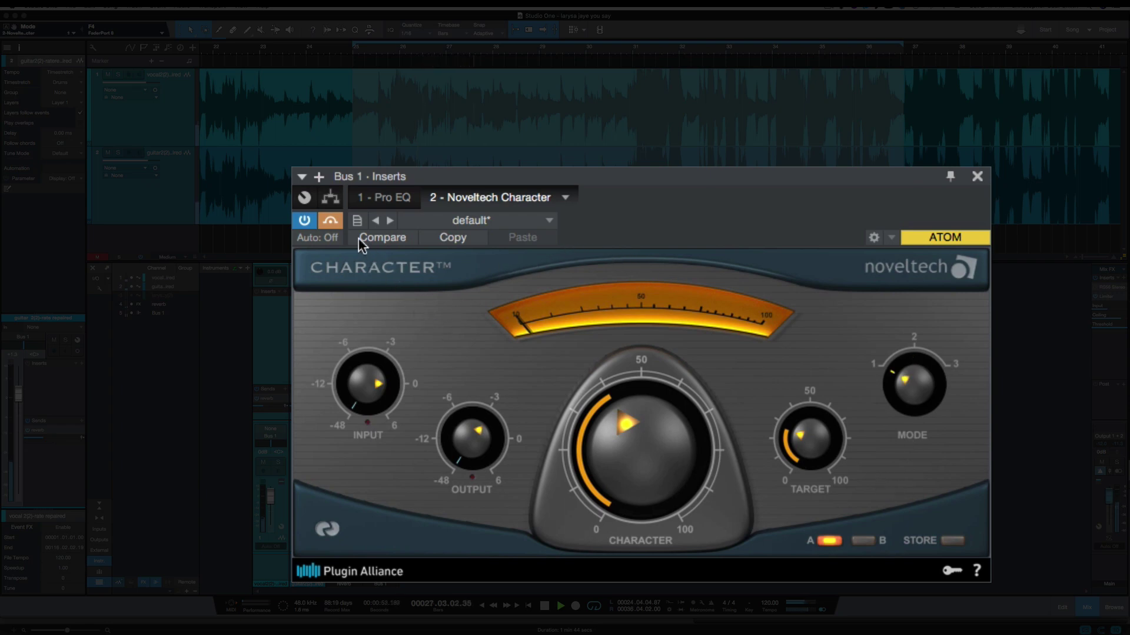
# - Compare the looped section with the Character plug-in active and bypassed, lowering Character to about 37
pyautogui.click(330, 219)
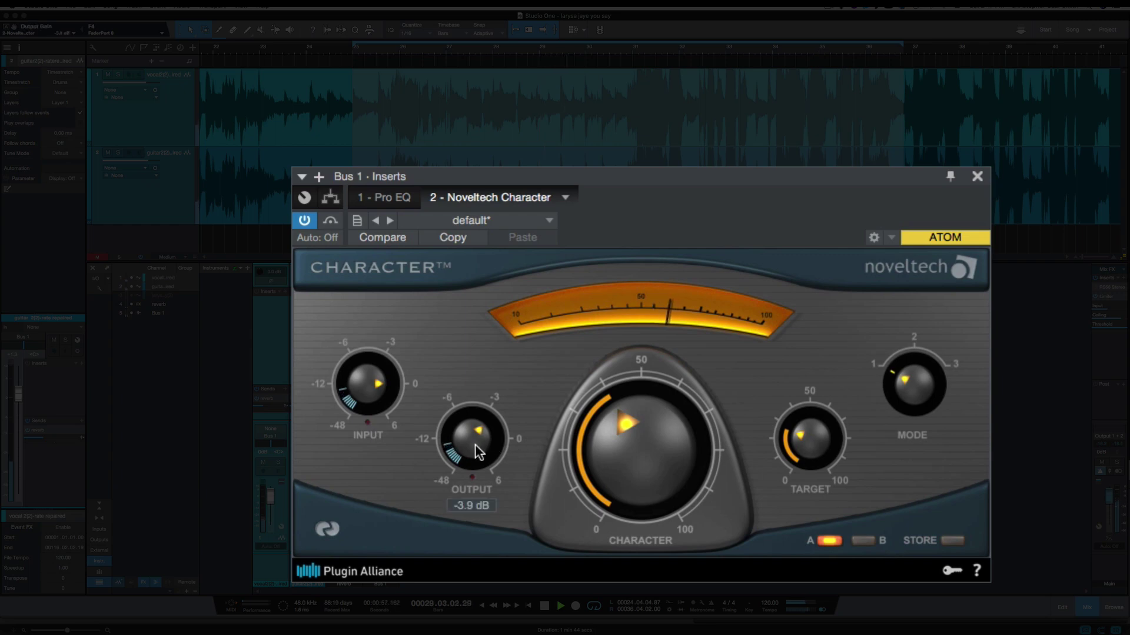
pyautogui.moveTo(666, 459); pyautogui.dragTo(663, 459)
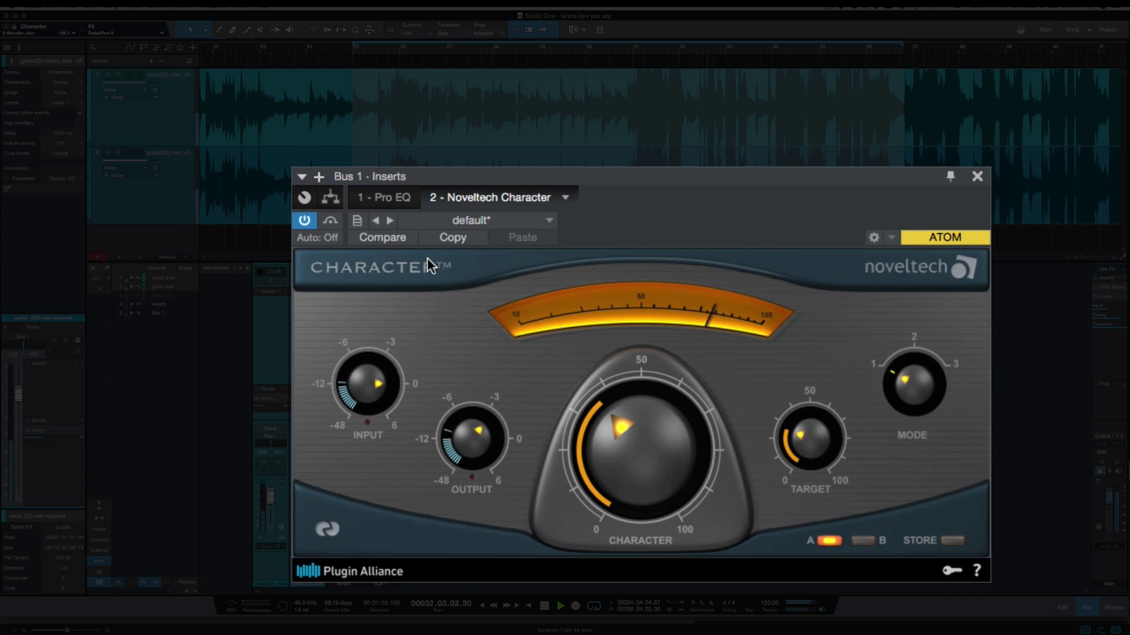
pyautogui.click(325, 221)
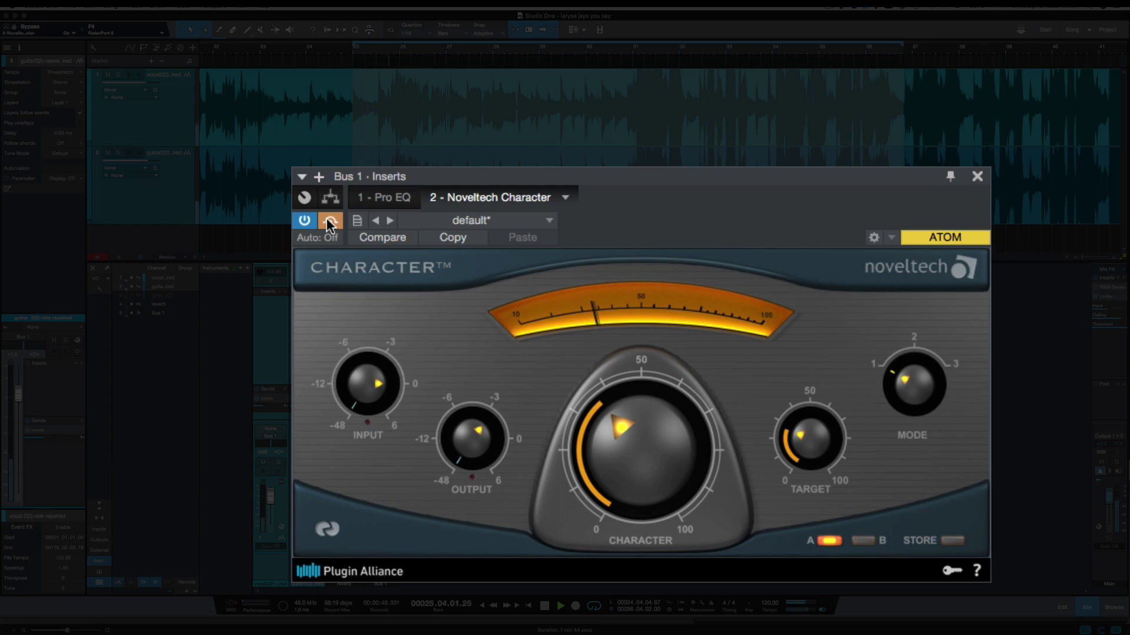
pyautogui.click(328, 221)
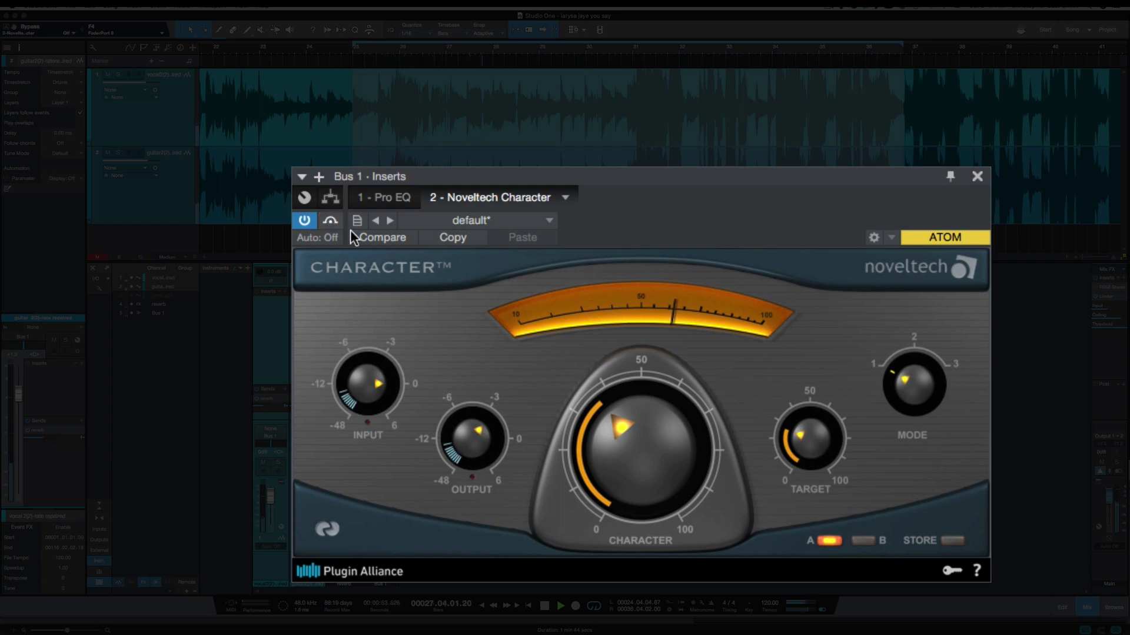
# - Raise Character to 50 and Target to about 35, and stop playback
pyautogui.moveTo(624, 453); pyautogui.dragTo(616, 425)
pyautogui.moveTo(813, 435); pyautogui.dragTo(810, 418)
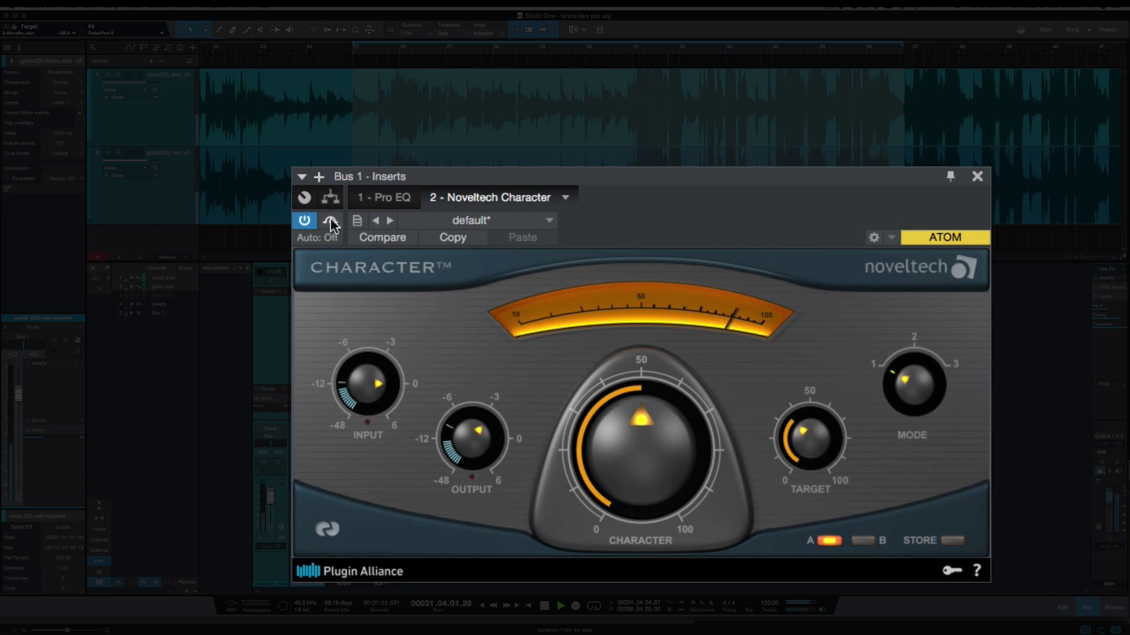
pyautogui.press('space')
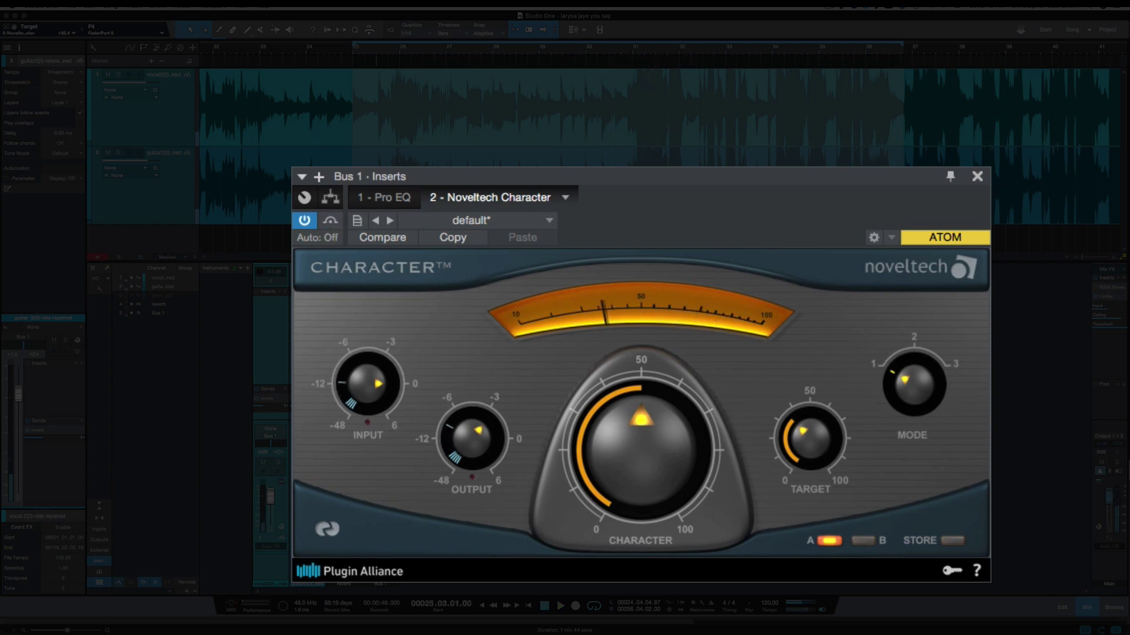
# - Loop about bars 31 to 34 and compare their playback with the Character plug-in bypassed and active
pyautogui.moveTo(620, 89); pyautogui.dragTo(768, 115)
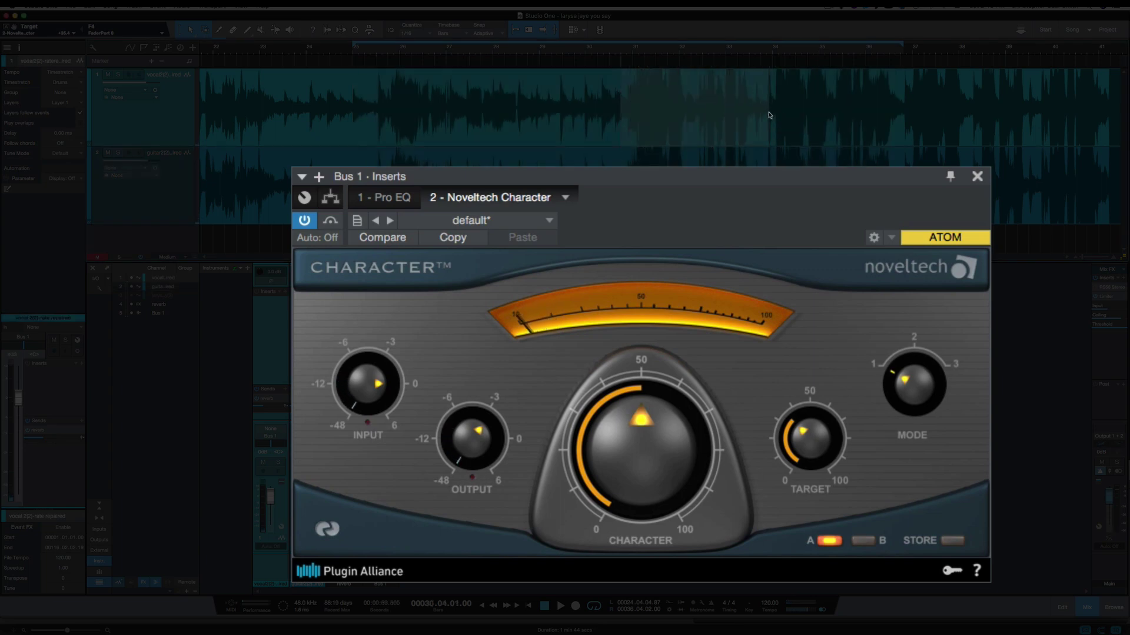
pyautogui.press('p')
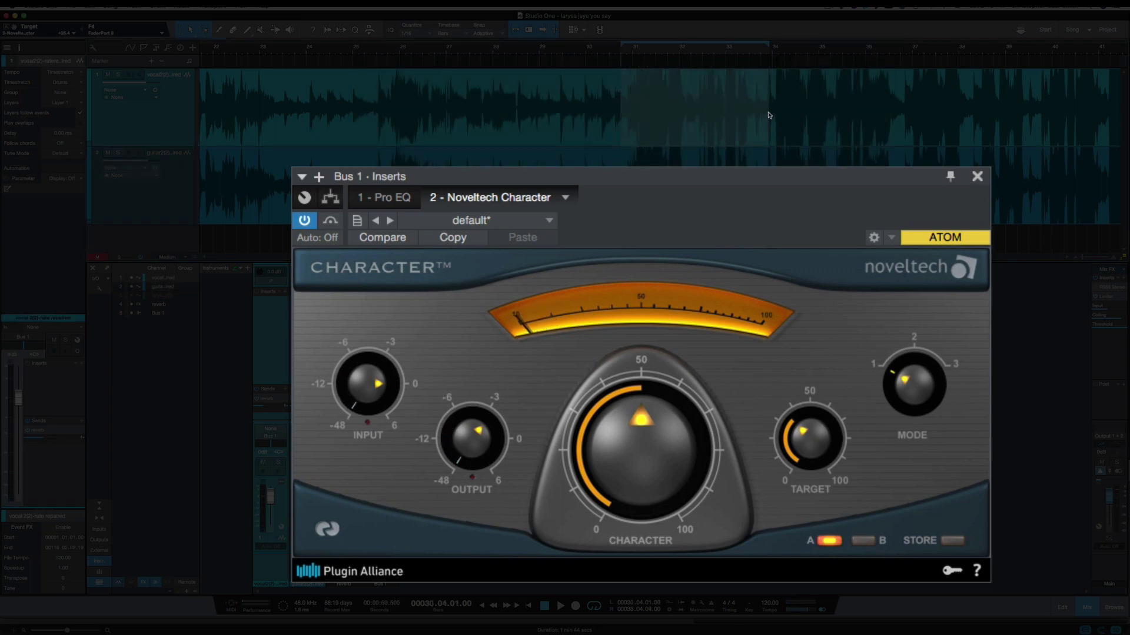
pyautogui.click(330, 222)
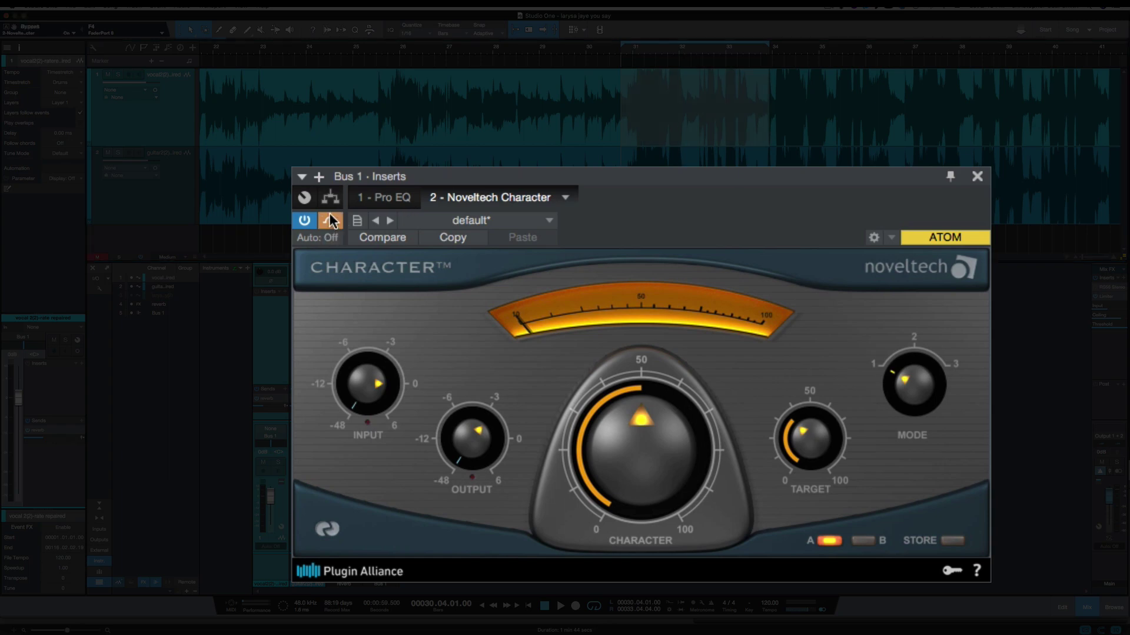
pyautogui.press('space')
pyautogui.click(328, 221)
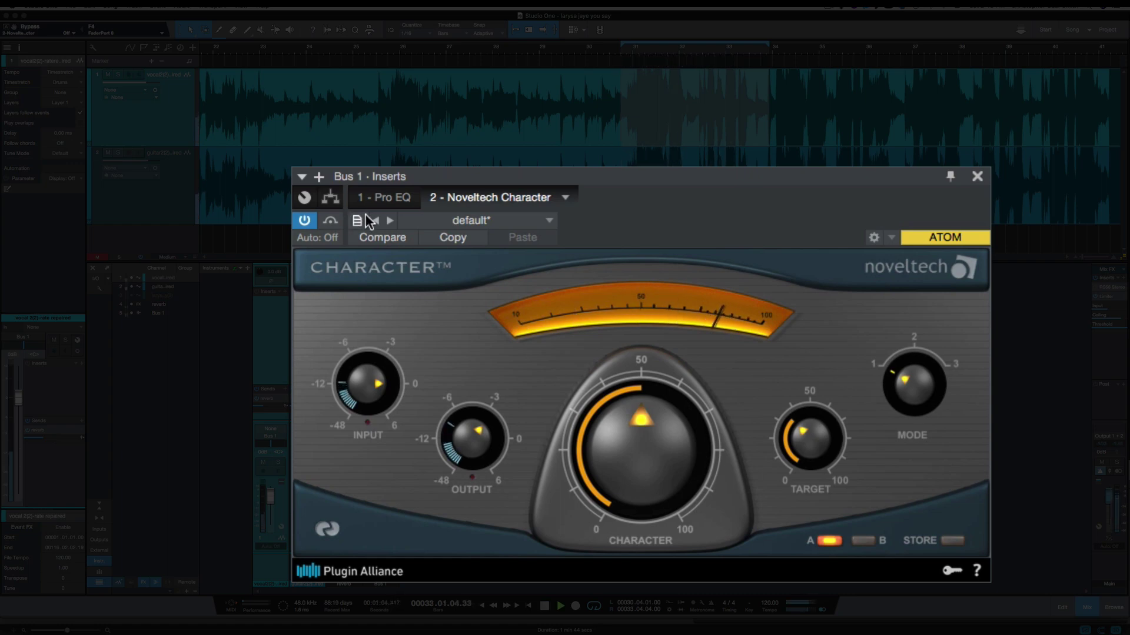
pyautogui.press('space')
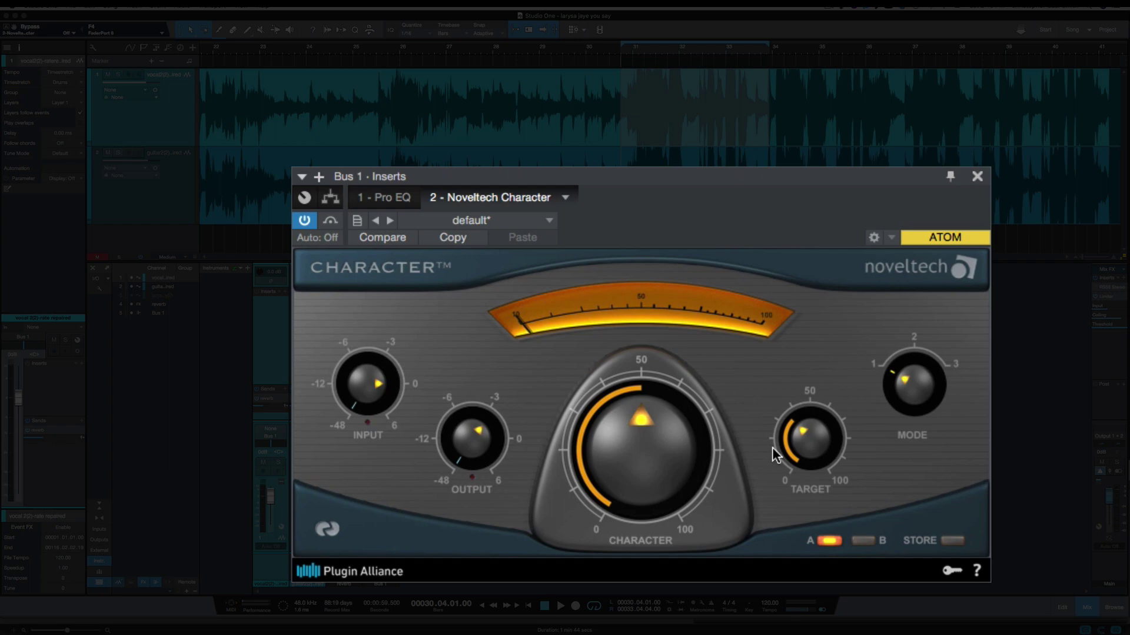
# - Audition the loop with Character at 100 and Target tried at 100 and about 50, ending with the plug-in bypassed
pyautogui.press('space')
pyautogui.moveTo(681, 436); pyautogui.dragTo(612, 293)
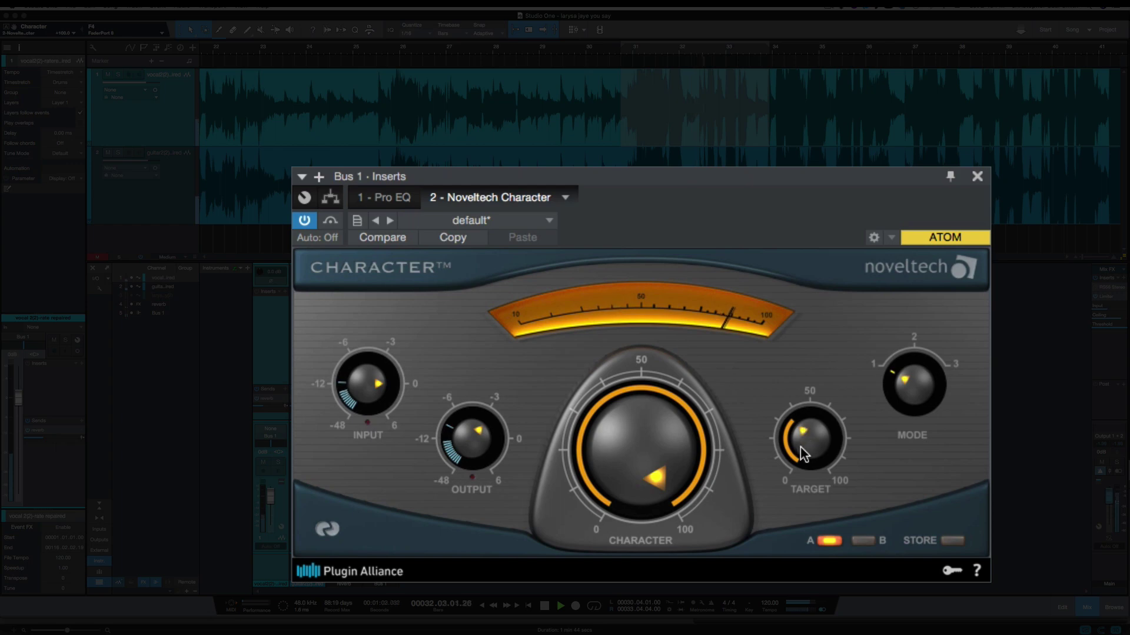
pyautogui.moveTo(818, 441); pyautogui.dragTo(812, 291)
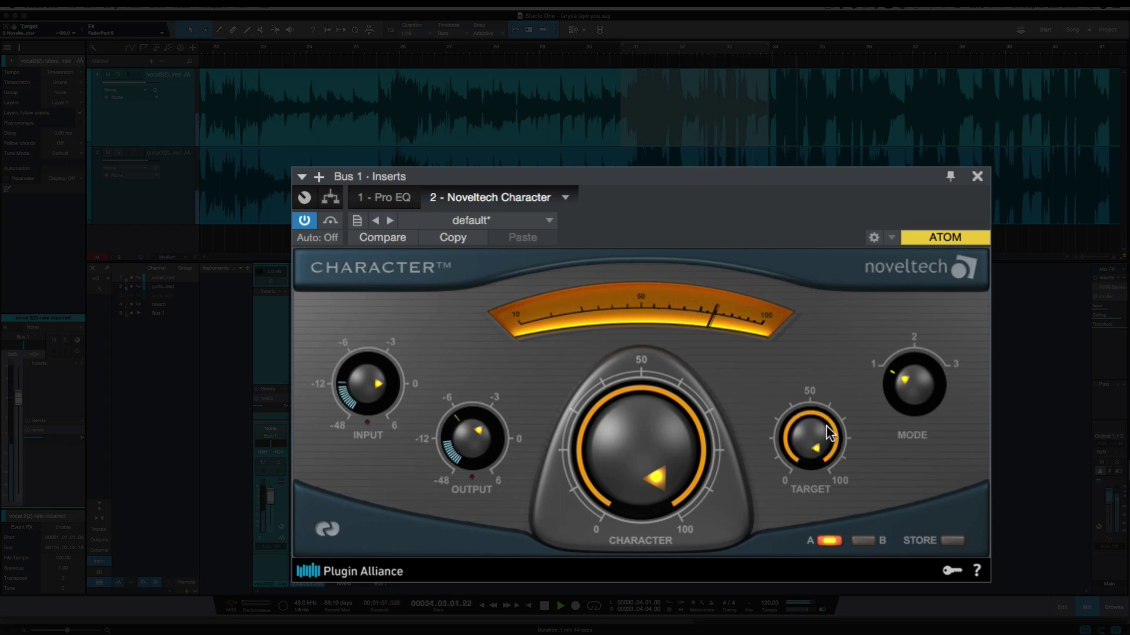
pyautogui.moveTo(831, 440); pyautogui.dragTo(821, 500)
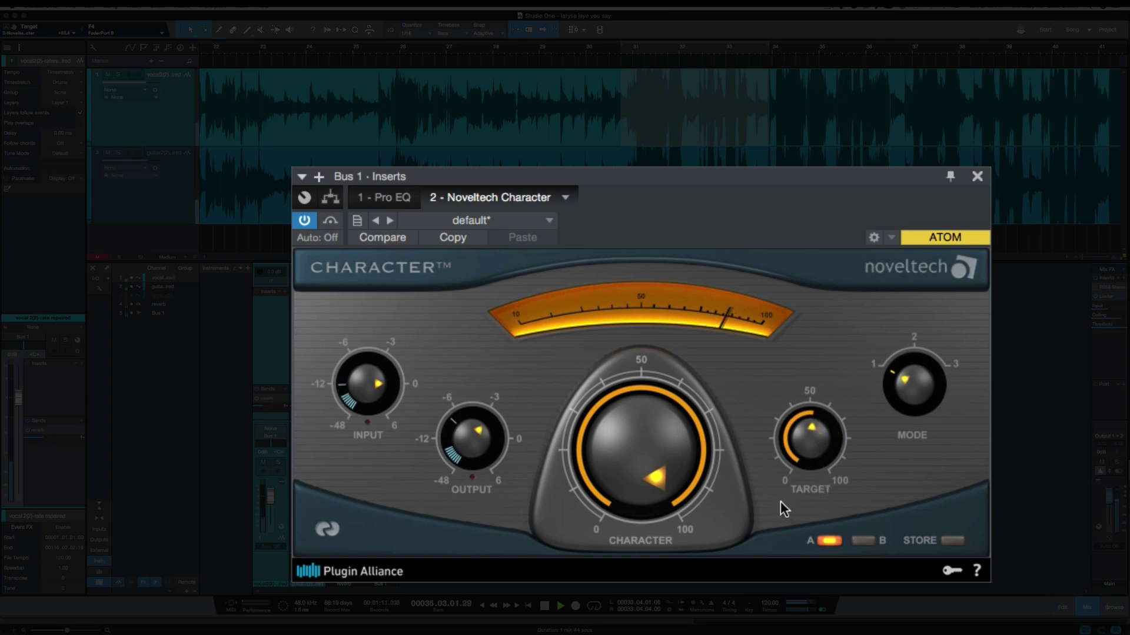
pyautogui.click(330, 221)
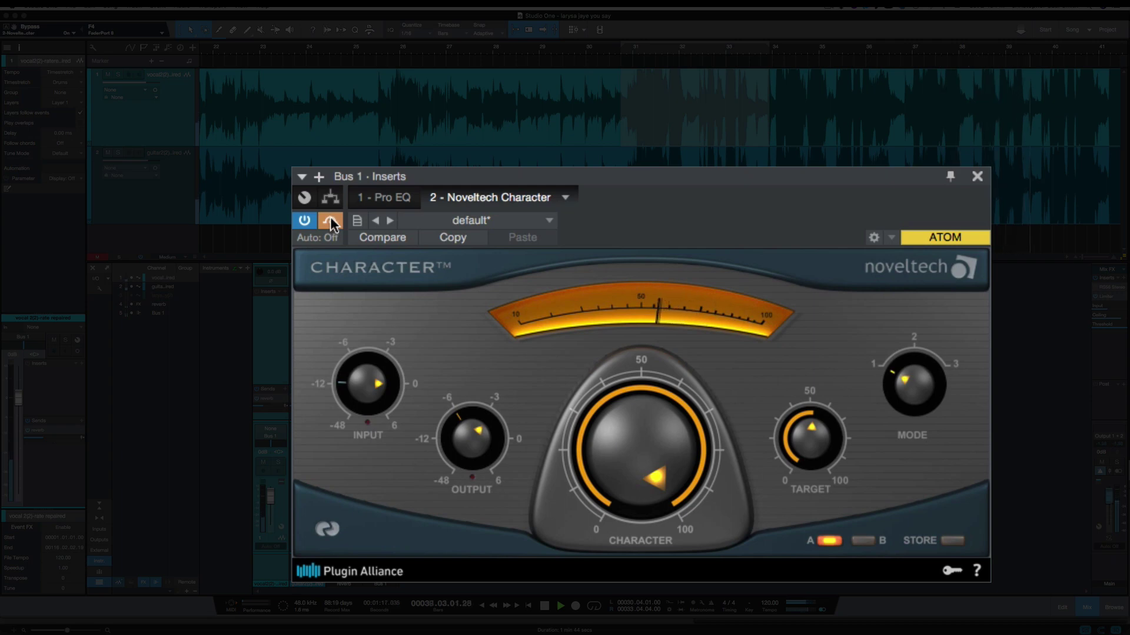
pyautogui.press('space')
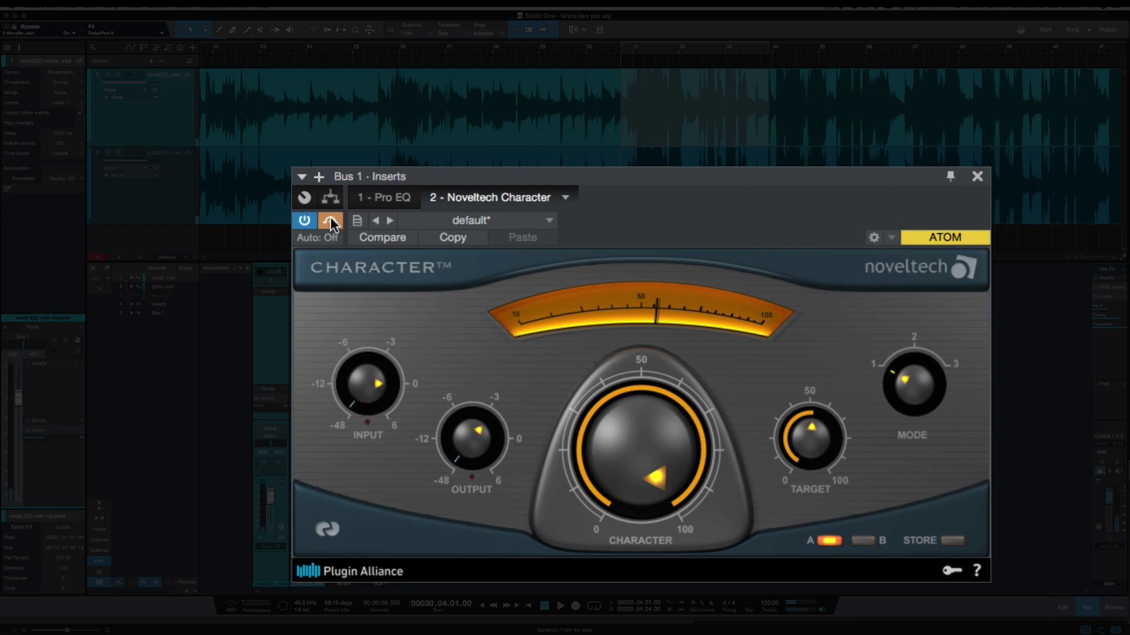